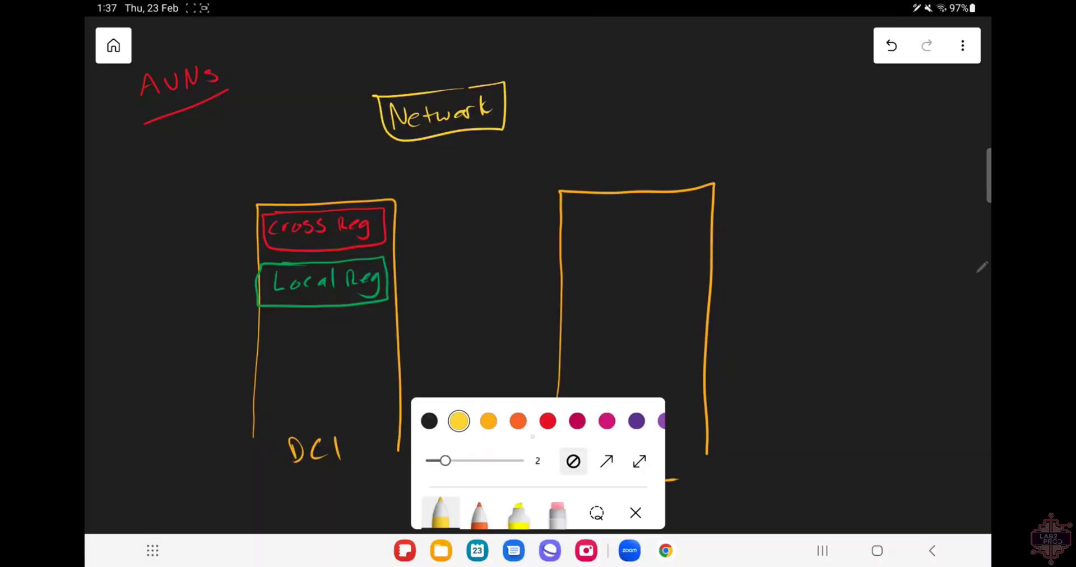
- In orange ink, write and box 'Federation' under Network, with an arrow from Cross Reg toward DC2
click(517, 420)
mouse_move(413, 158)
mouse_down()
mouse_move(435, 168)
mouse_move(537, 162)
mouse_move(544, 179)
mouse_move(414, 150)
mouse_up()
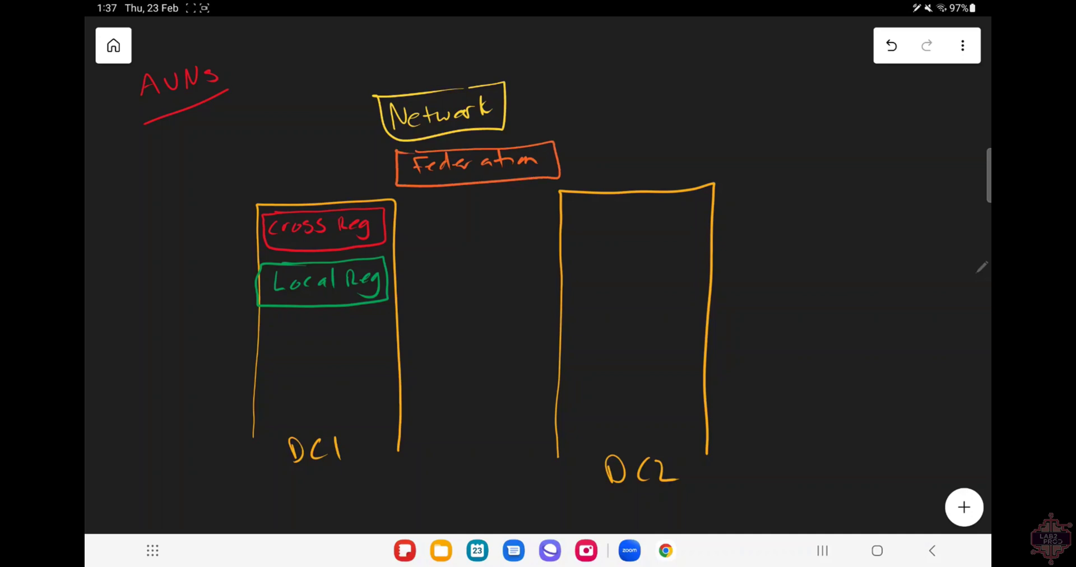
mouse_move(383, 228)
mouse_down()
mouse_move(592, 238)
mouse_move(595, 255)
mouse_move(623, 235)
mouse_move(629, 241)
mouse_up()
- Write 'Cross Reg' inside the DC2 box, undoing and redrawing the messy strokes
drag(637, 238, 652, 230)
drag(668, 223, 661, 239)
mouse_move(681, 224)
mouse_down()
mouse_move(676, 240)
mouse_move(702, 237)
mouse_up()
drag(703, 229, 699, 254)
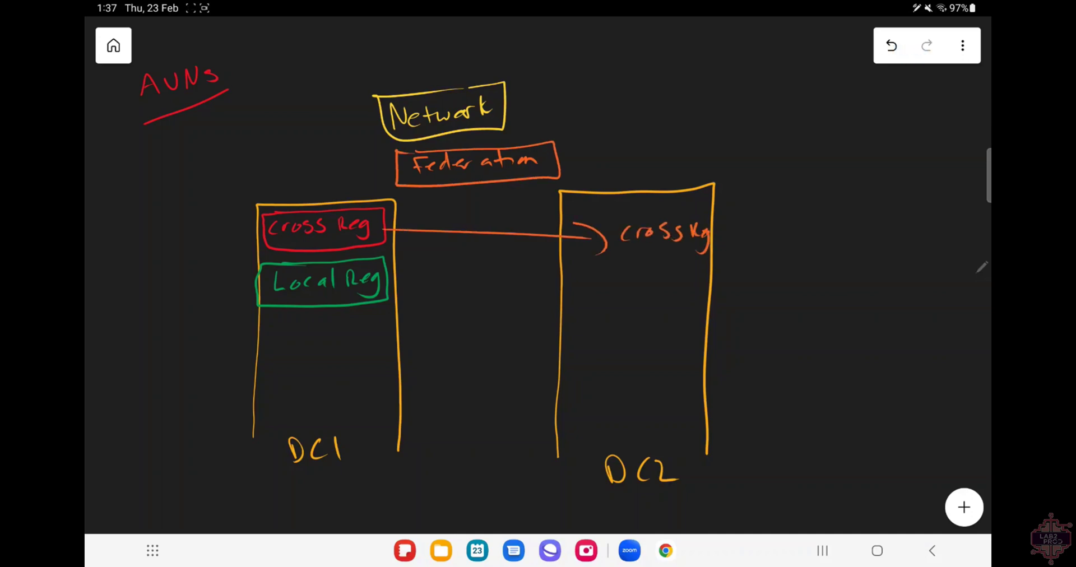
click(891, 46)
click(891, 46)
mouse_move(623, 224)
mouse_down()
mouse_move(615, 244)
mouse_move(632, 233)
mouse_up()
drag(639, 233, 644, 240)
mouse_move(650, 239)
mouse_down()
mouse_move(665, 229)
mouse_move(661, 241)
mouse_up()
drag(685, 223, 684, 239)
drag(687, 225, 697, 239)
drag(704, 229, 699, 253)
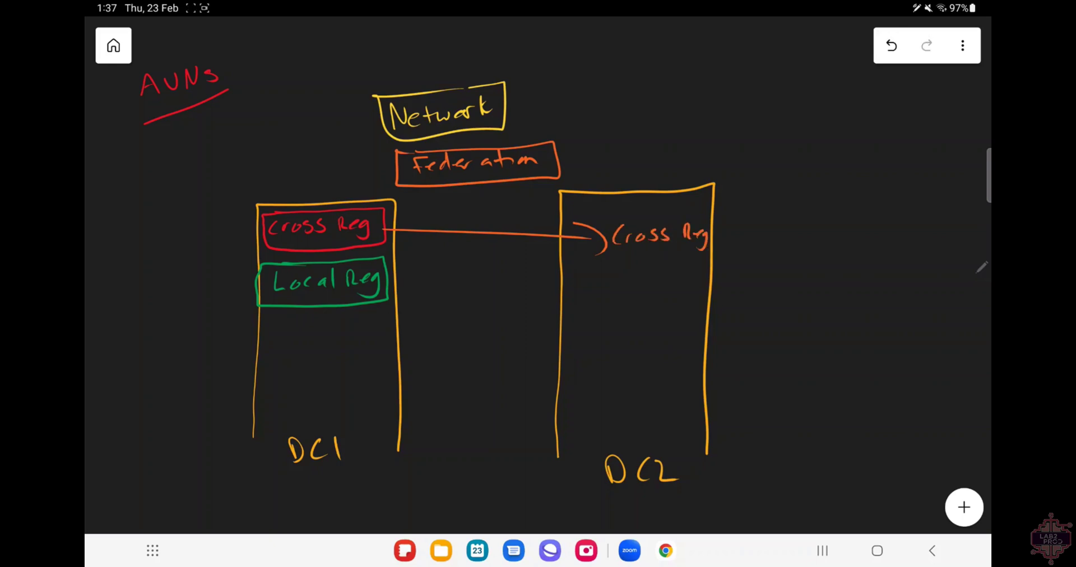
- Note 'overlay routing', 'edge nodes' and 'no stretching' beside DC2, then start undoing the federation notes
mouse_move(782, 212)
mouse_down()
mouse_move(776, 228)
mouse_move(827, 204)
mouse_move(970, 213)
mouse_up()
mouse_move(776, 261)
mouse_down()
mouse_move(773, 275)
mouse_move(833, 276)
mouse_move(914, 246)
mouse_move(940, 264)
mouse_up()
drag(766, 323, 783, 319)
drag(794, 317, 841, 324)
mouse_move(868, 301)
mouse_down()
mouse_move(872, 317)
mouse_move(904, 314)
mouse_up()
drag(899, 299, 934, 314)
drag(939, 311, 965, 330)
click(891, 46)
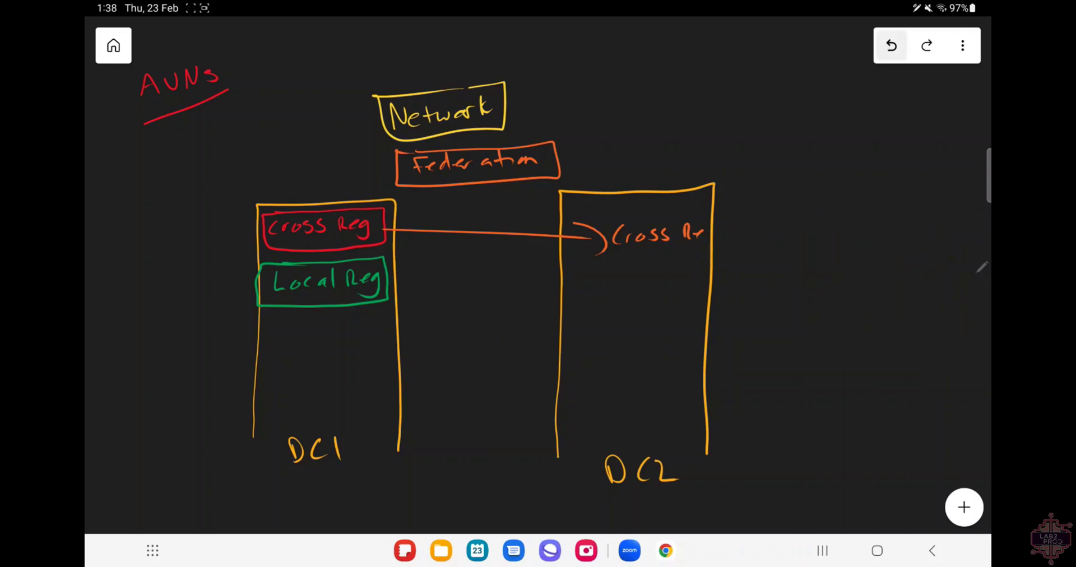
- Remove the remaining federation strokes and switch to purple ink
click(891, 46)
click(891, 45)
click(964, 507)
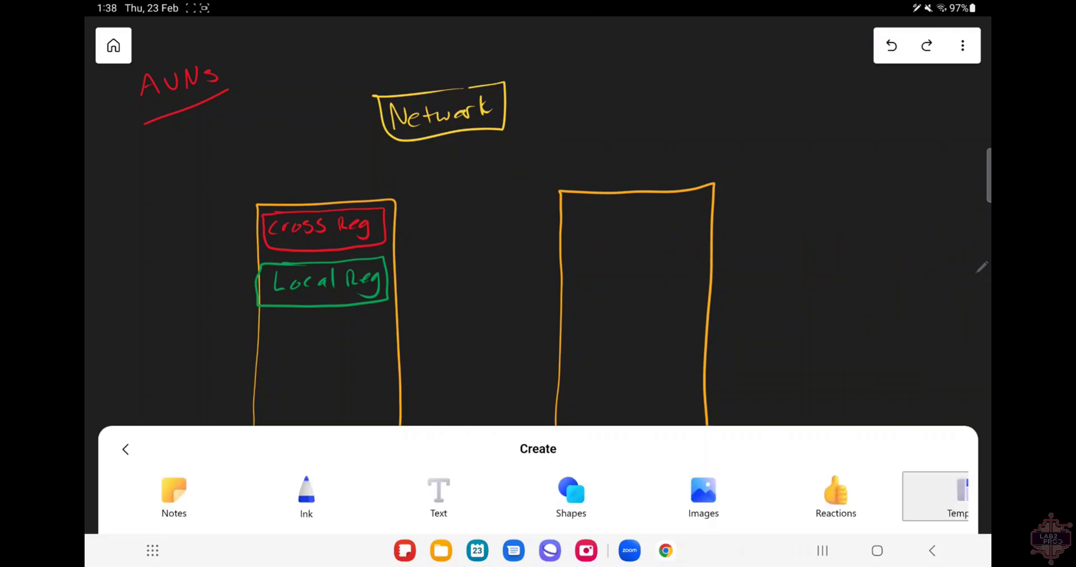
click(308, 488)
drag(622, 420, 449, 420)
click(472, 421)
- Write 'L2' and 'VLANs' and enclose them in a box spanning DC1 and DC2
drag(448, 158, 463, 157)
mouse_move(472, 157)
mouse_down()
mouse_move(483, 175)
mouse_move(508, 173)
mouse_up()
drag(514, 172, 533, 158)
drag(538, 157, 539, 173)
drag(185, 178, 196, 205)
drag(199, 187, 221, 205)
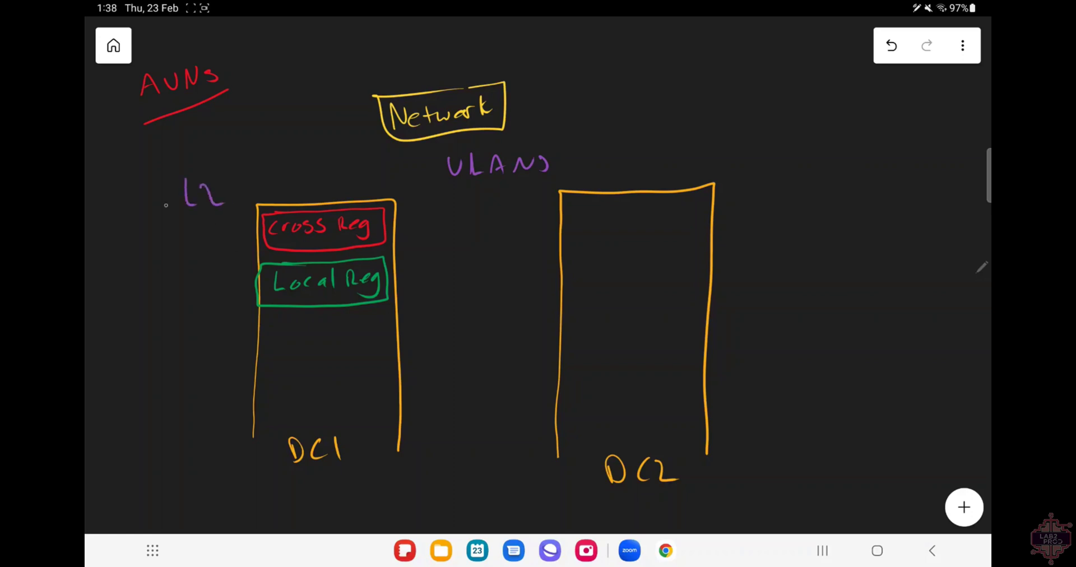
mouse_move(163, 235)
mouse_down()
mouse_move(471, 162)
mouse_move(577, 247)
mouse_move(155, 237)
mouse_up()
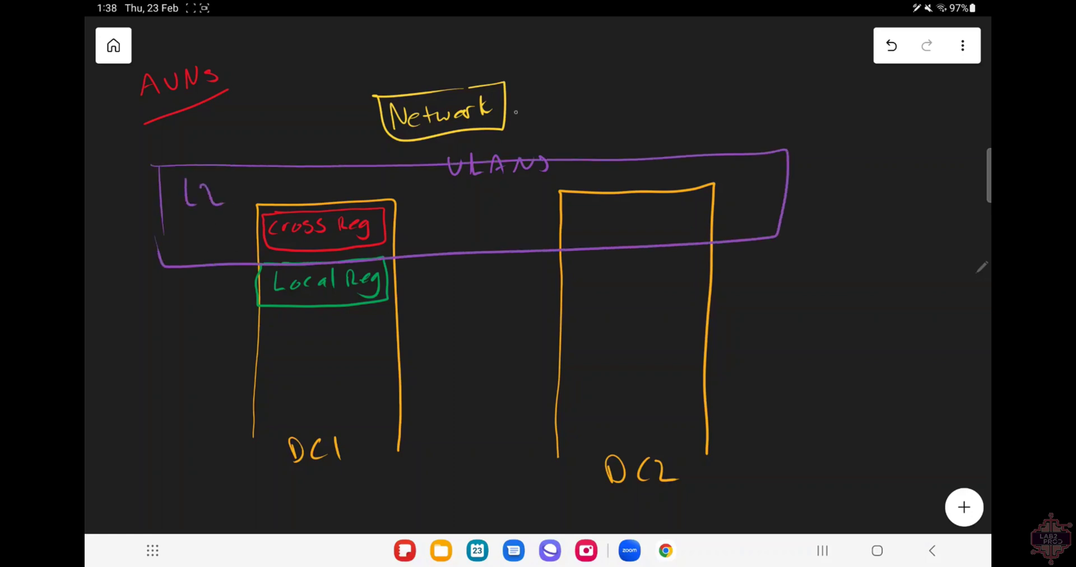
- Write 'GW' beside Network and 'massive broadcast domain' on the right side
drag(525, 94, 525, 102)
drag(533, 95, 562, 90)
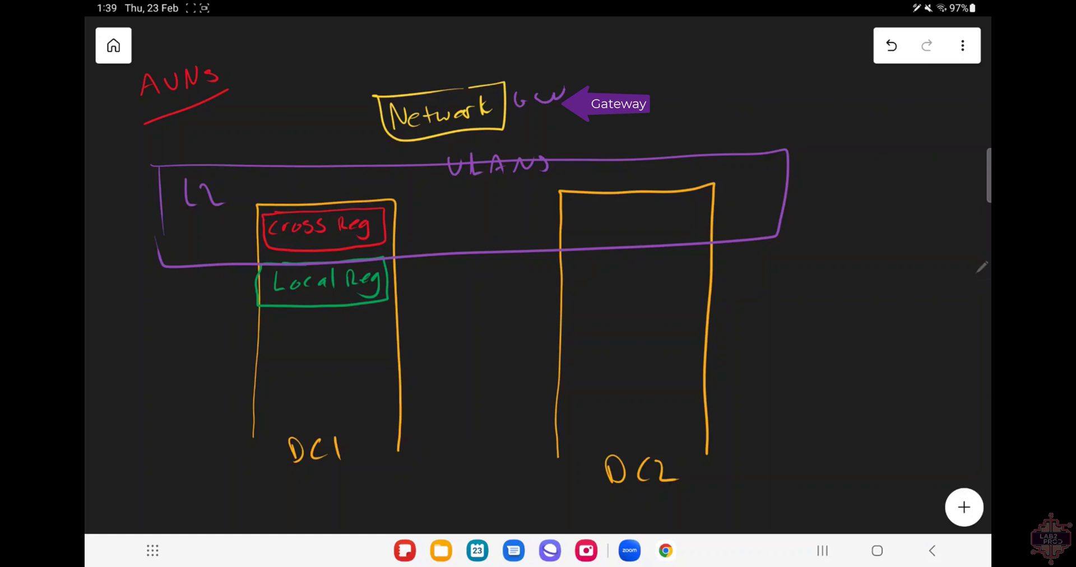
drag(814, 273, 911, 261)
mouse_move(803, 291)
mouse_down()
mouse_move(823, 315)
mouse_move(895, 302)
mouse_move(888, 292)
mouse_move(937, 311)
mouse_up()
drag(929, 304, 945, 302)
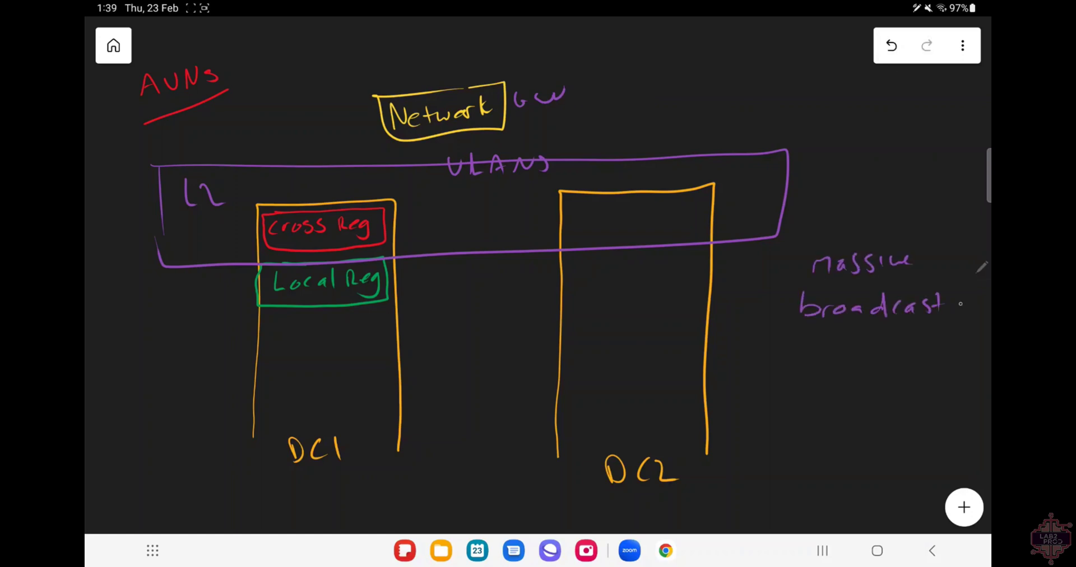
drag(811, 343, 814, 330)
mouse_move(823, 347)
mouse_down()
mouse_move(831, 341)
mouse_move(821, 339)
mouse_up()
drag(825, 349, 854, 350)
drag(866, 342, 870, 350)
drag(878, 349, 902, 348)
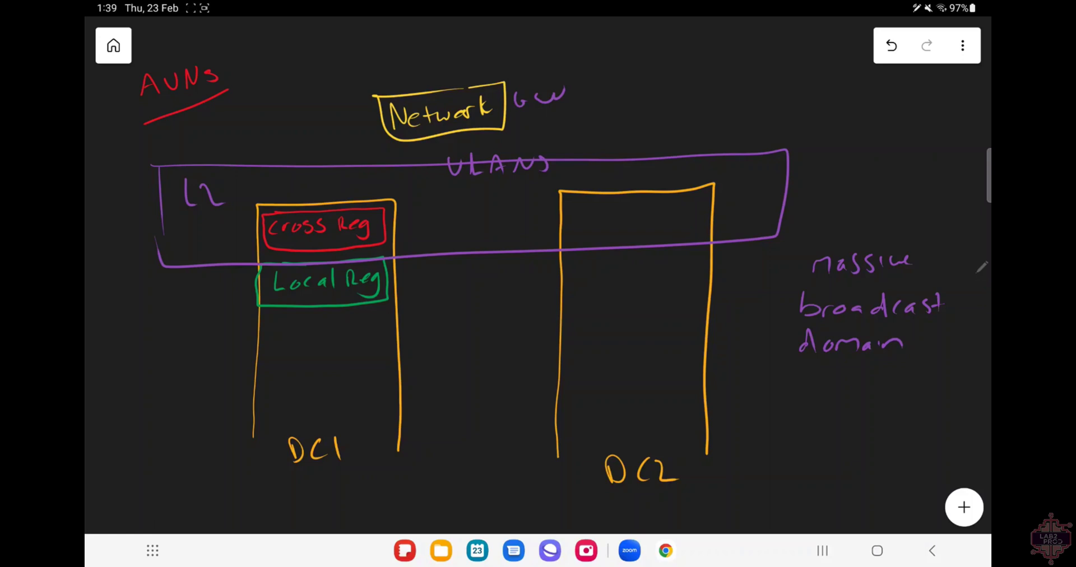
- Add 'STP/Loops' and 'admin issues' notes below the broadcast-domain note
mouse_move(816, 389)
mouse_down()
mouse_move(798, 414)
mouse_move(830, 413)
mouse_up()
drag(822, 392, 844, 390)
mouse_move(845, 409)
mouse_down()
mouse_move(853, 388)
mouse_move(869, 421)
mouse_up()
drag(894, 385, 902, 409)
mouse_move(913, 402)
mouse_down()
mouse_move(935, 401)
mouse_move(938, 417)
mouse_up()
drag(958, 392, 952, 407)
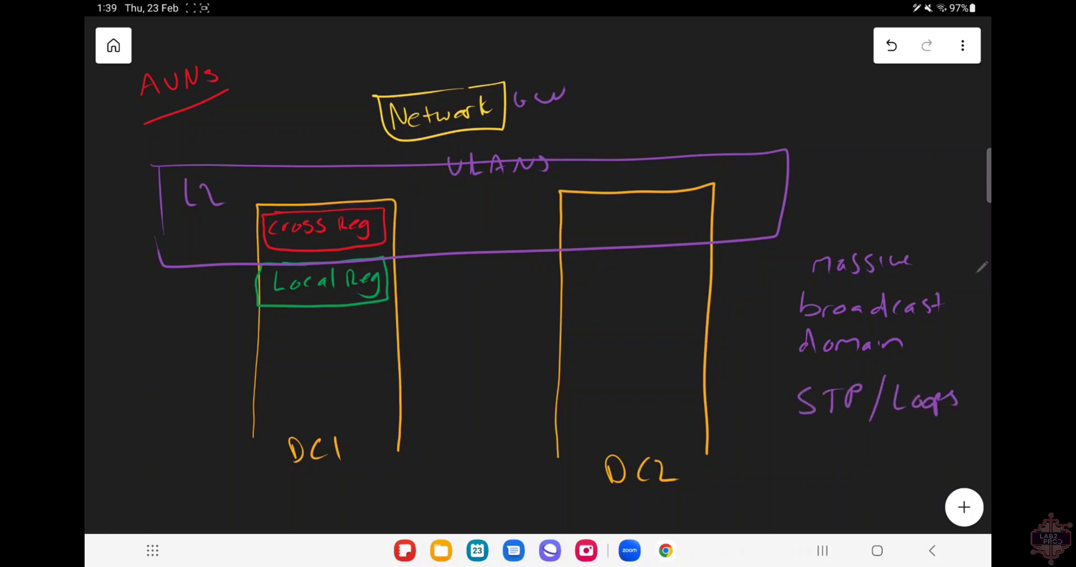
drag(800, 440, 793, 448)
drag(824, 427, 821, 449)
drag(831, 448, 872, 446)
drag(896, 435, 899, 446)
mouse_move(920, 432)
mouse_down()
mouse_move(909, 447)
mouse_move(930, 448)
mouse_up()
drag(946, 437, 979, 438)
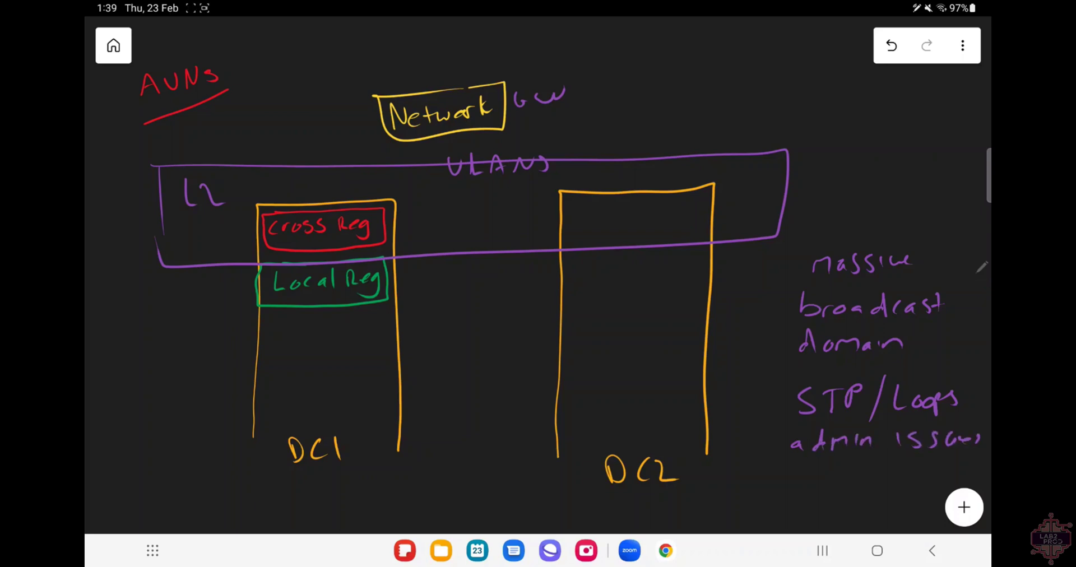
click(891, 45)
click(963, 507)
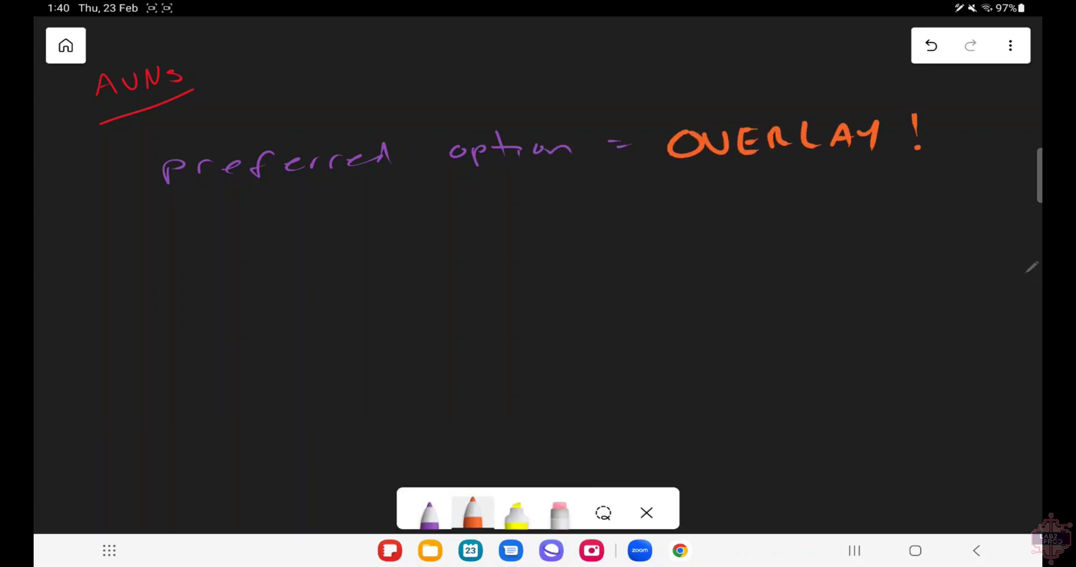
- In yellow ink, write an underlined 'Choose Wisely' below the OVERLAY line
click(430, 513)
click(429, 513)
click(451, 420)
drag(290, 242, 292, 283)
mouse_move(306, 235)
mouse_down()
mouse_move(334, 278)
mouse_move(362, 265)
mouse_up()
drag(388, 262, 387, 264)
drag(418, 260, 446, 262)
drag(515, 240, 556, 241)
drag(568, 249, 568, 259)
mouse_move(605, 247)
mouse_down()
mouse_move(588, 264)
mouse_move(631, 253)
mouse_up()
drag(642, 236, 651, 261)
drag(656, 251, 667, 292)
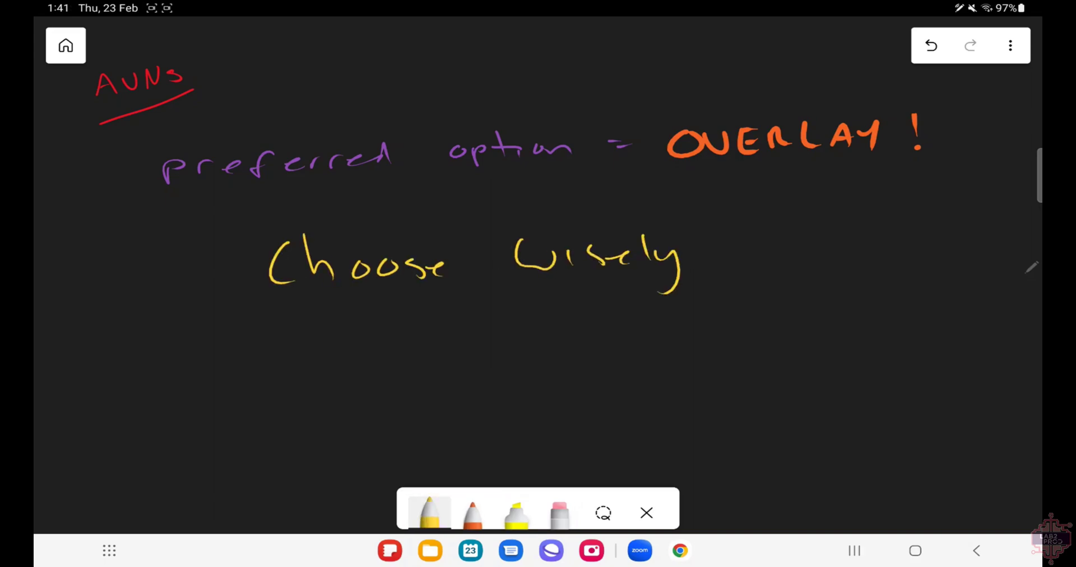
drag(194, 338, 800, 299)
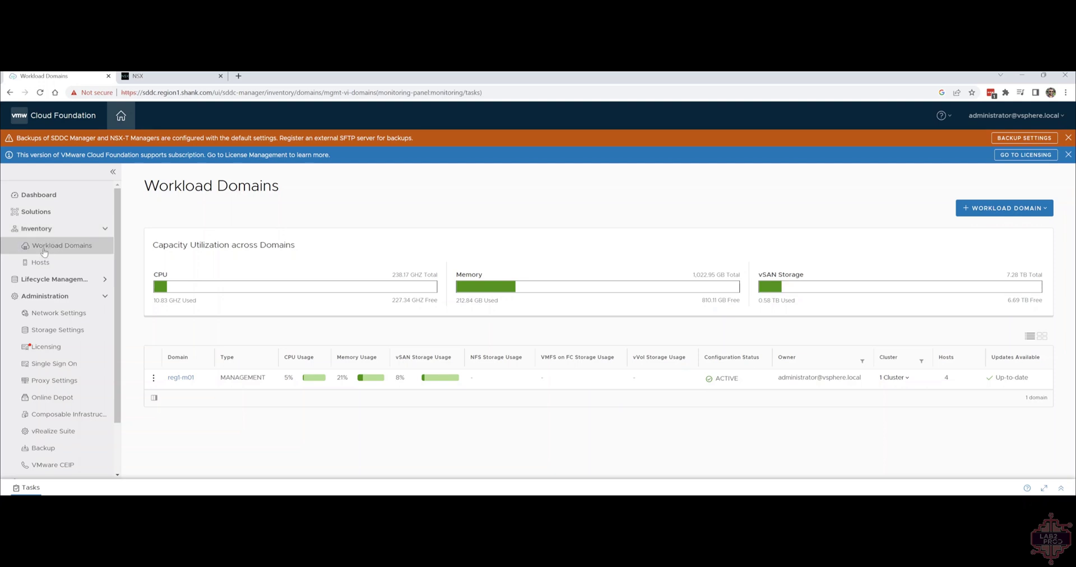
- Start Add AVNs from the management domain's actions menu and select Overlay-backed NSX segment
click(153, 379)
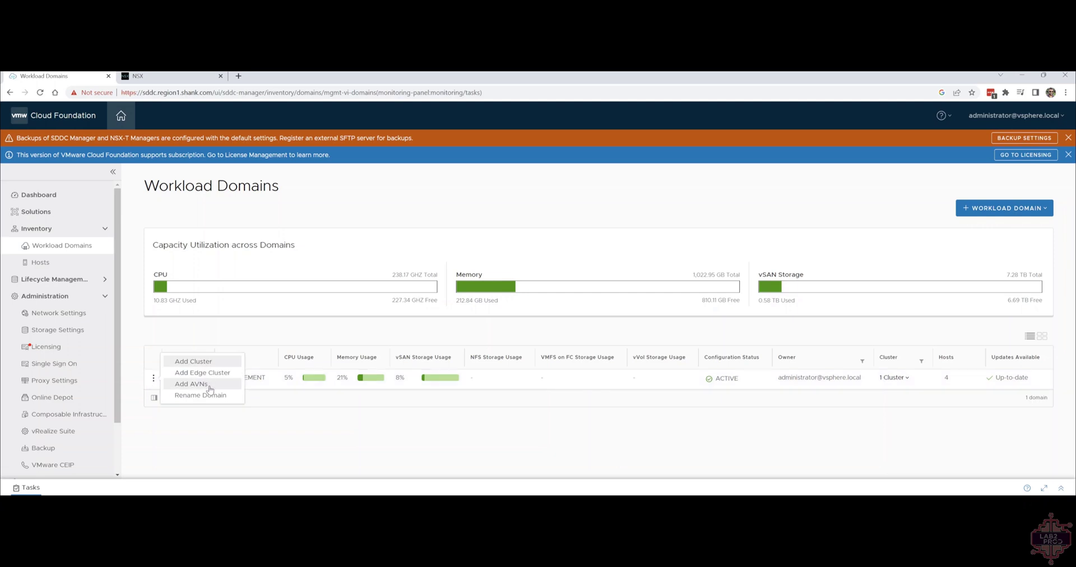
click(190, 384)
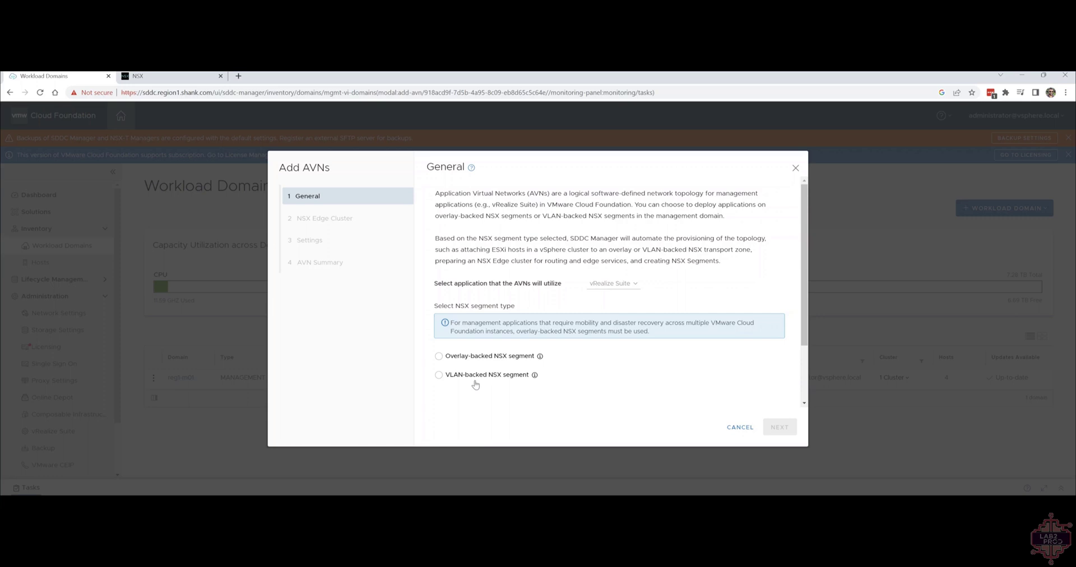
click(480, 357)
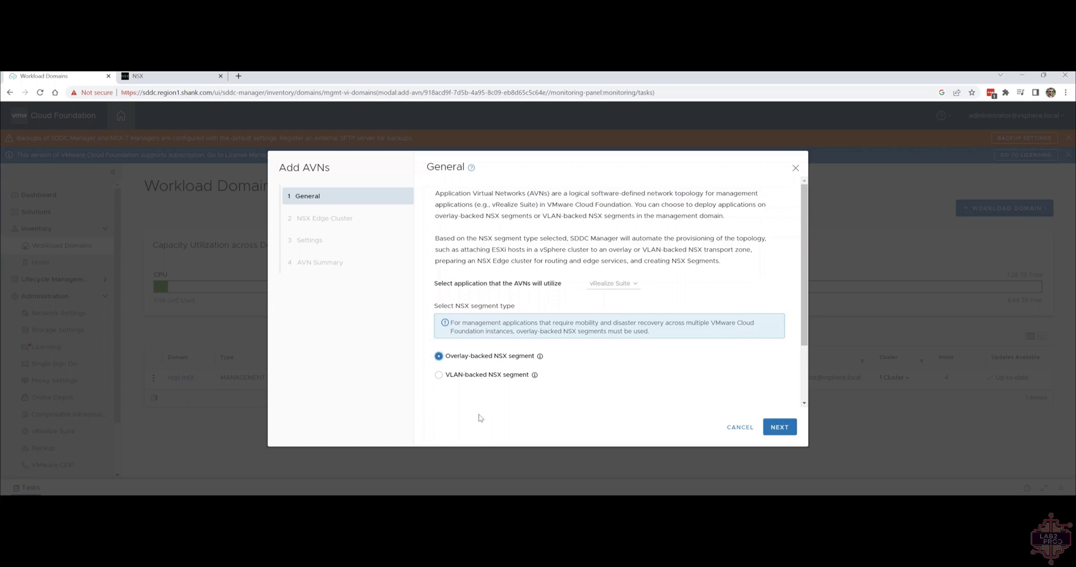
- Select edge cluster wld-edge-cl1 and Tier-1 gateway wld-t1, then continue to Settings
click(779, 427)
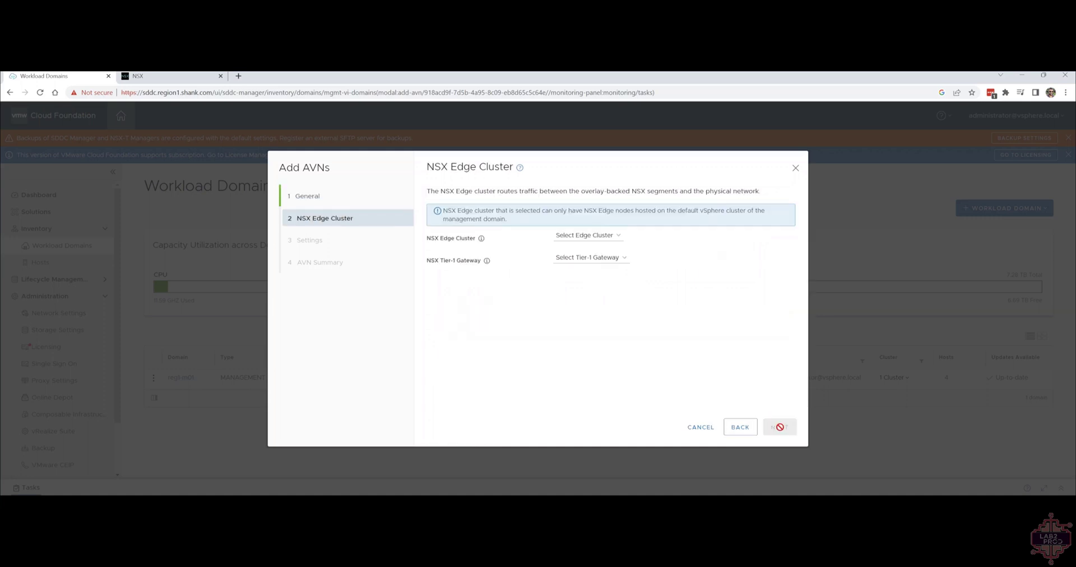
click(578, 234)
click(579, 253)
click(592, 259)
click(594, 276)
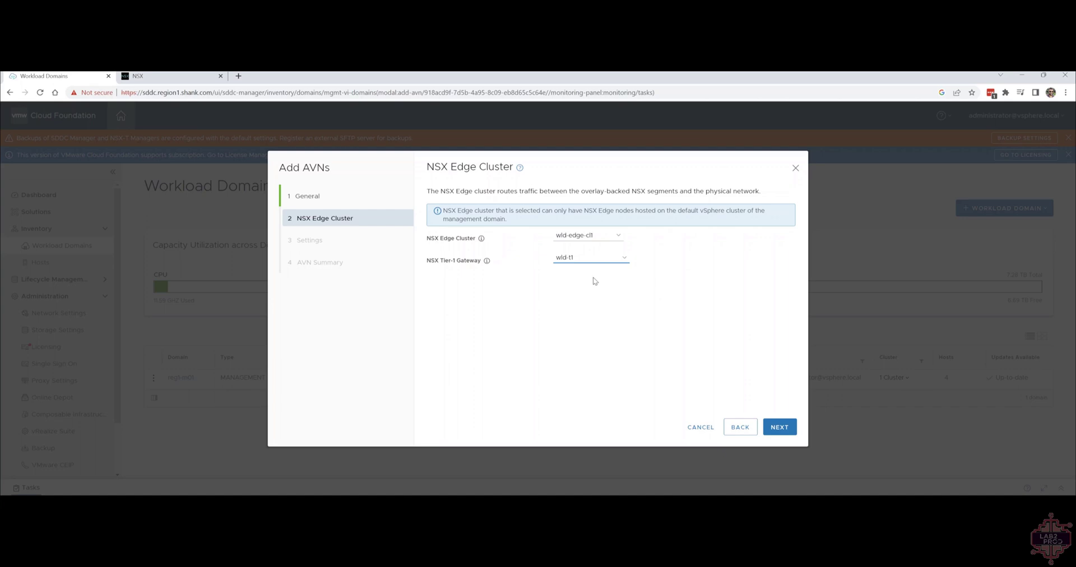
click(779, 427)
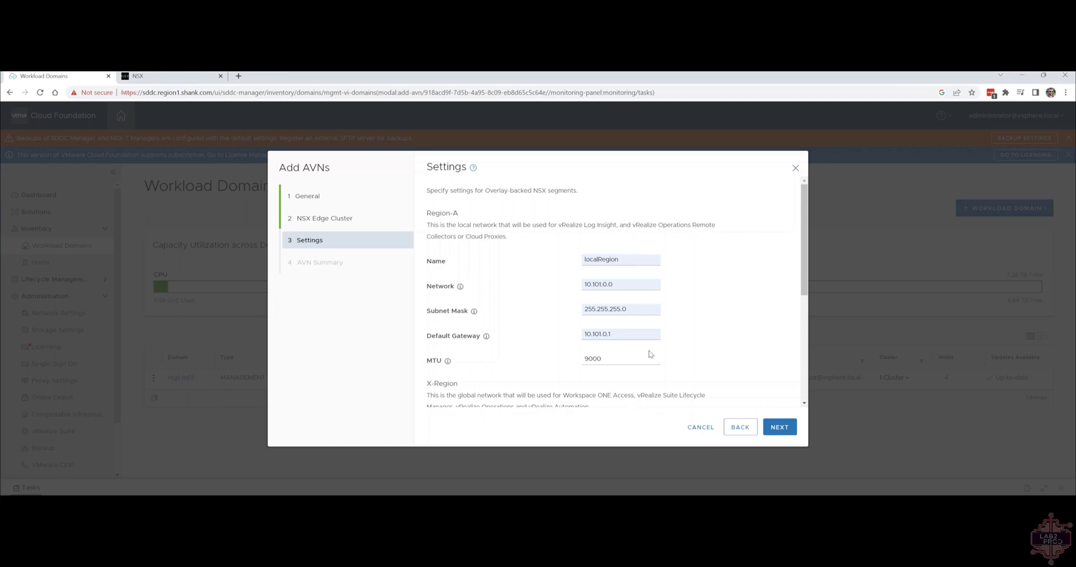
- Review localRegion (10.101.0.0, gateway 10.101.0.1) and xRegion (10.100.0.0, gateway 10.100.0.1), then proceed
triple_click(442, 213)
click(437, 259)
drag(653, 284, 528, 316)
scroll(472, 307, down, 3)
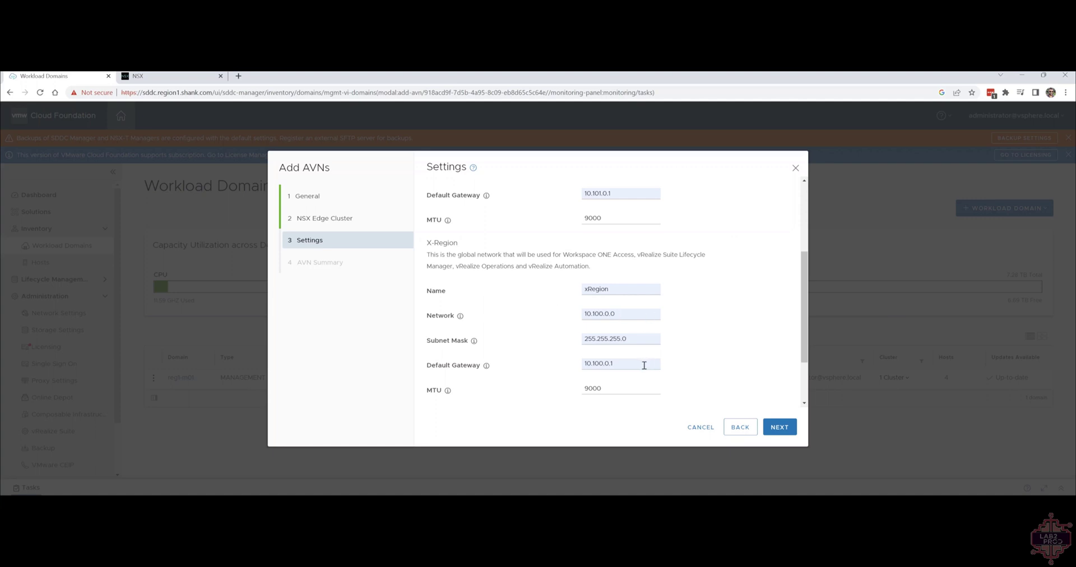
scroll(643, 365, down, 2)
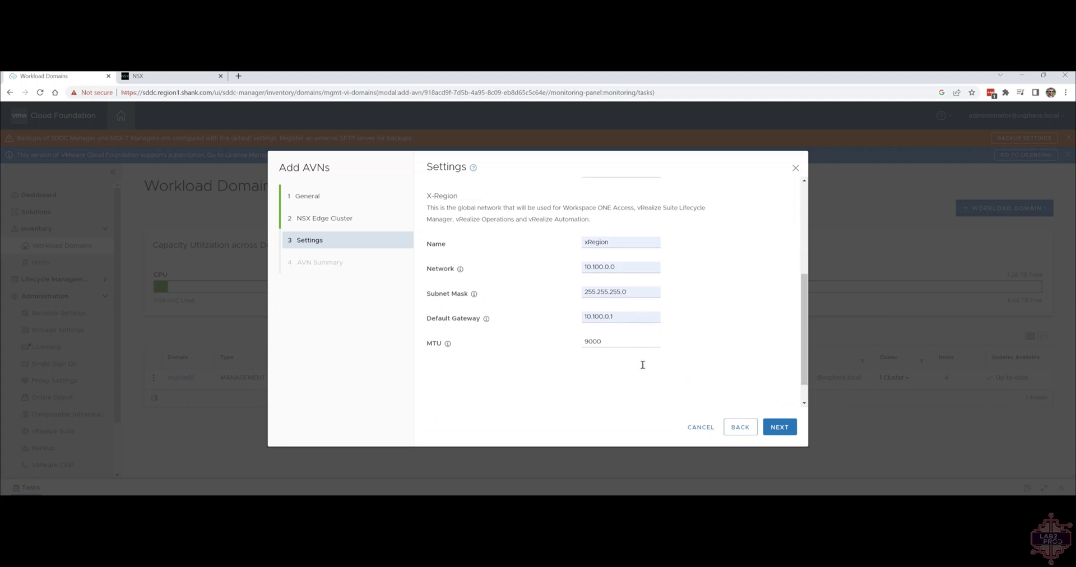
scroll(644, 371, down, 1)
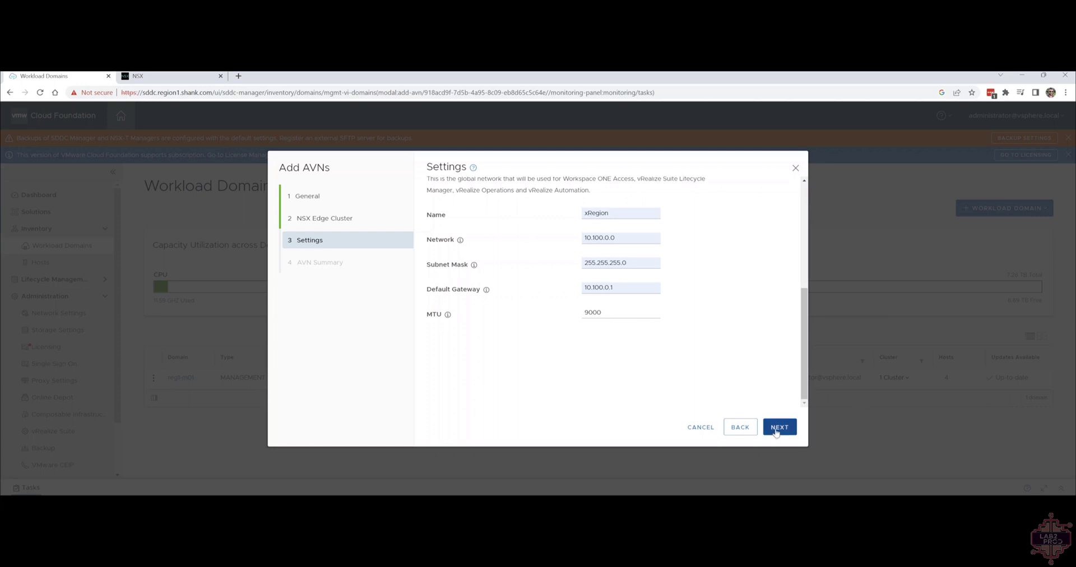
click(777, 429)
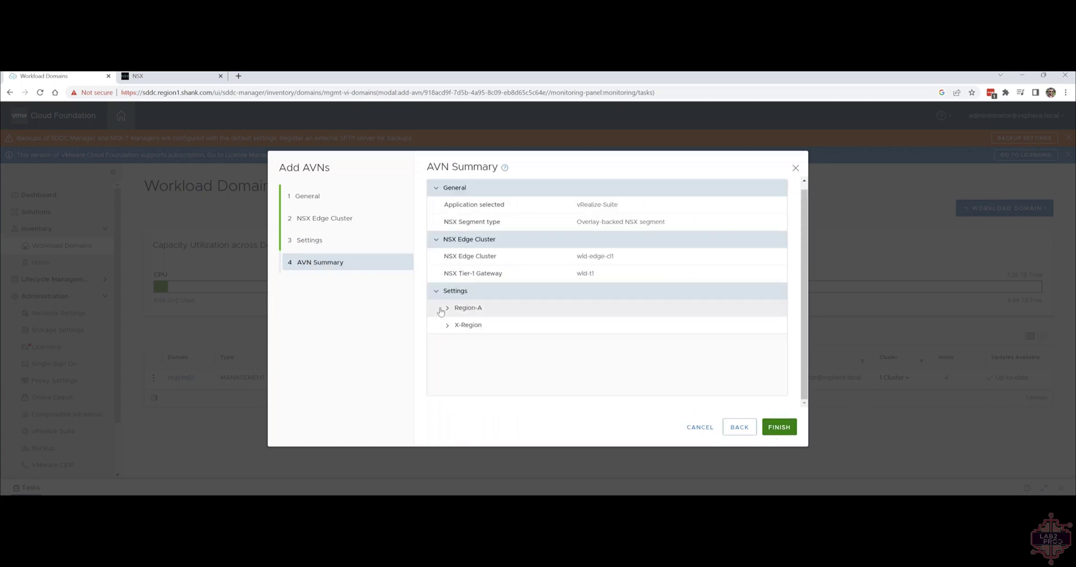
- Check Region-A in the summary, finish the wizard, and refresh Tasks to see 'Deploying overlay AVNs' succeed
click(441, 310)
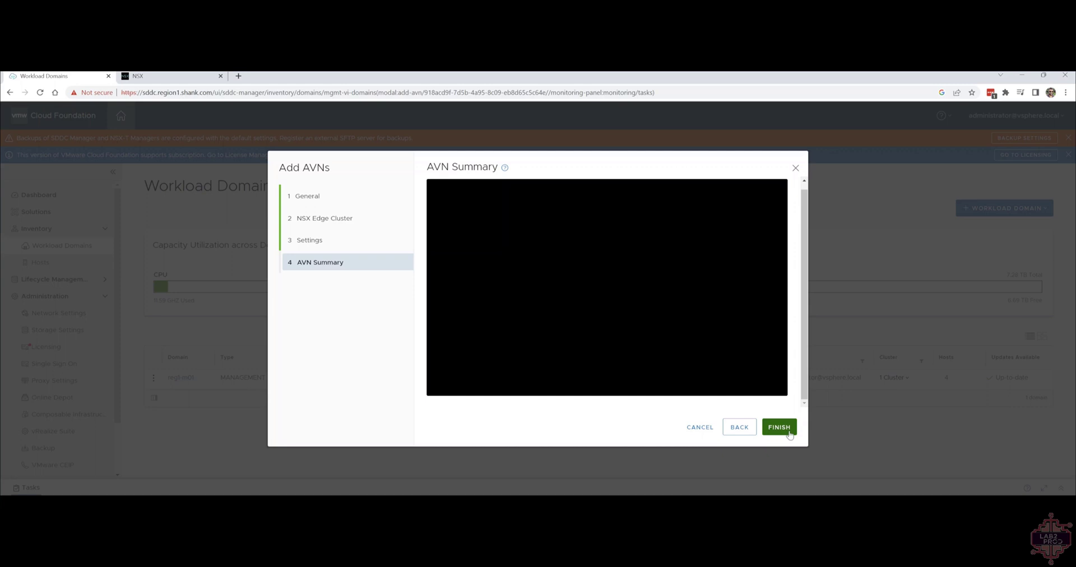
click(779, 429)
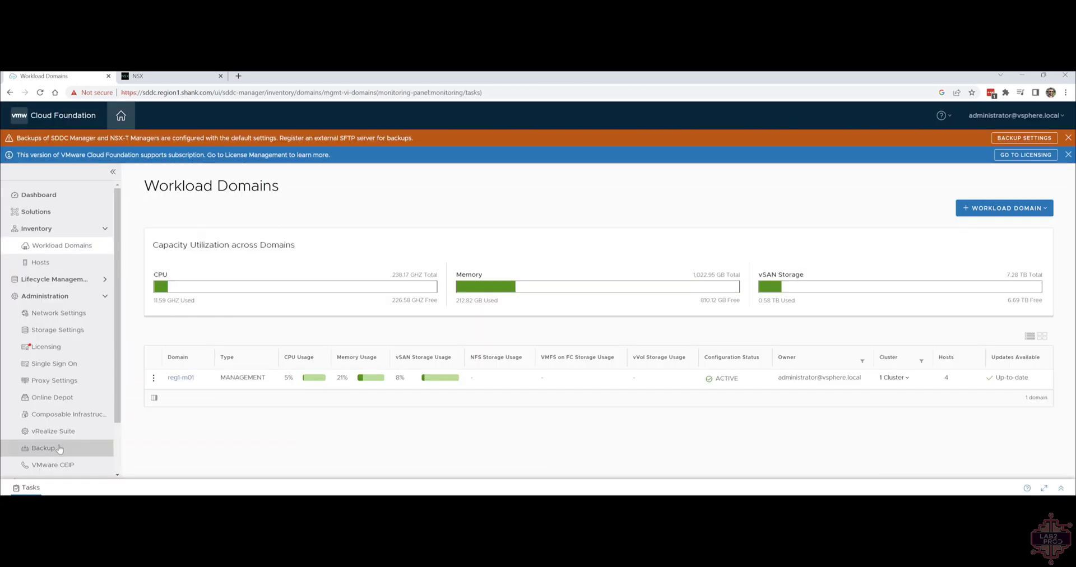
click(1062, 489)
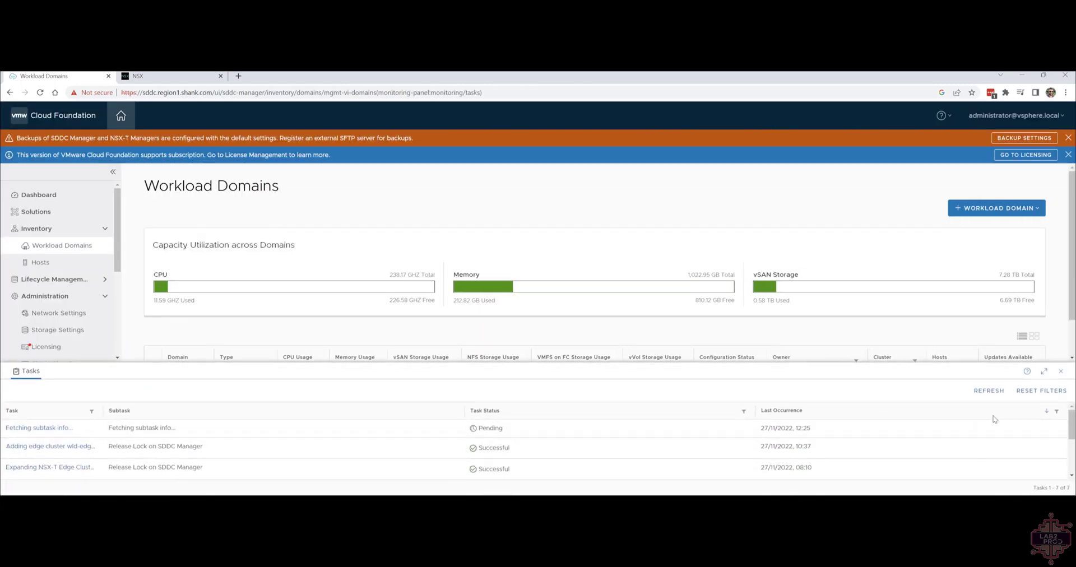
click(995, 392)
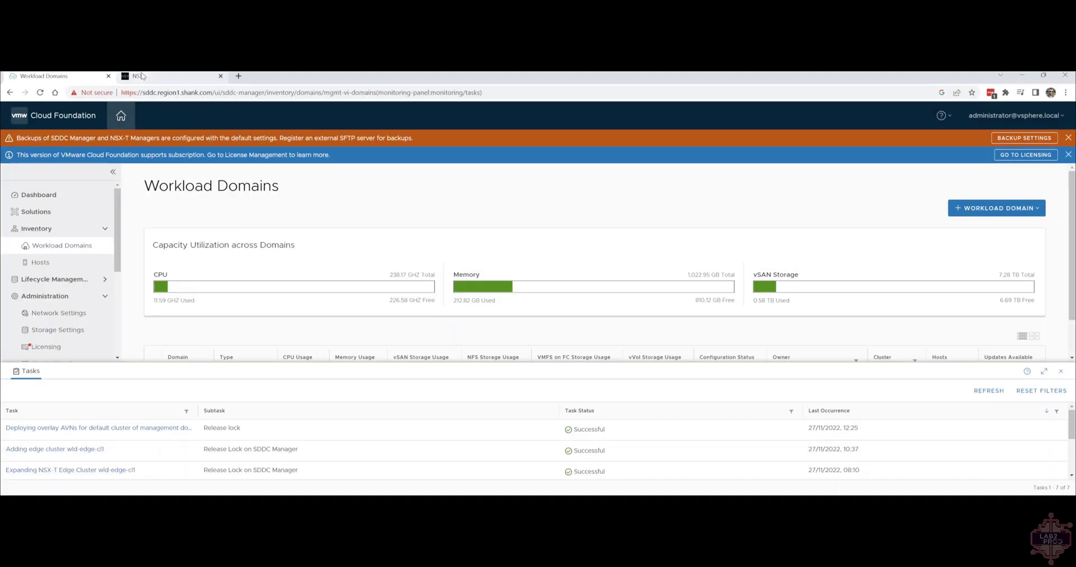
- In NSX-T Manager, check Segments and Tier-1 Gateways to confirm localRegion and xRegion attach to wld-t1
click(143, 77)
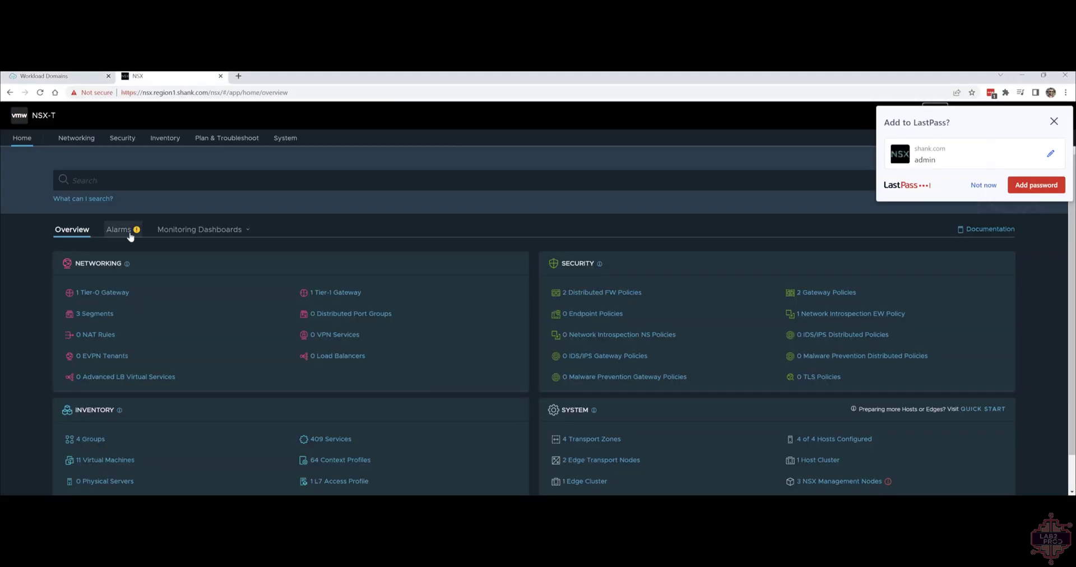
click(72, 140)
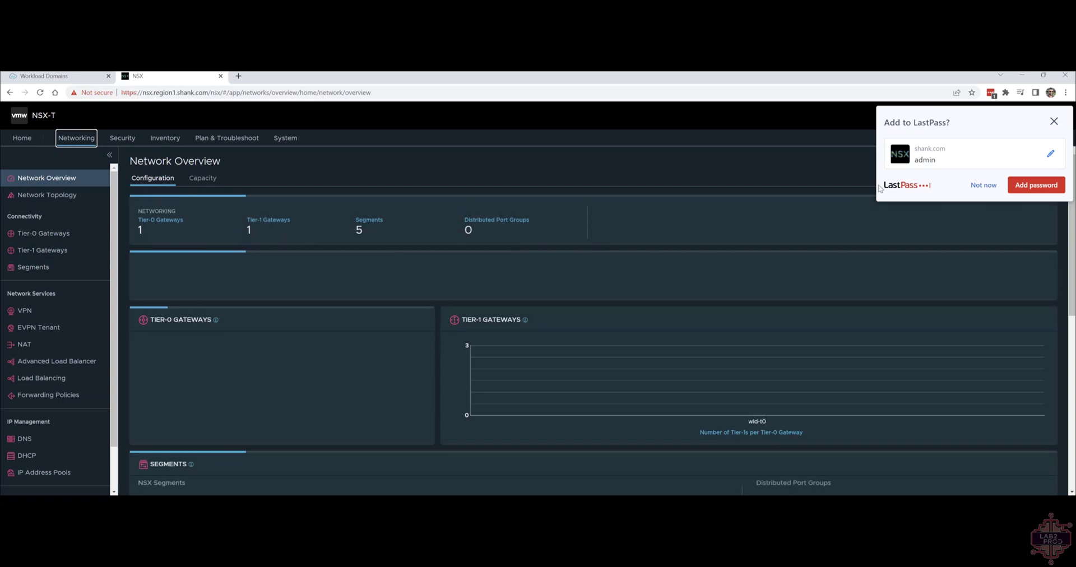
click(32, 267)
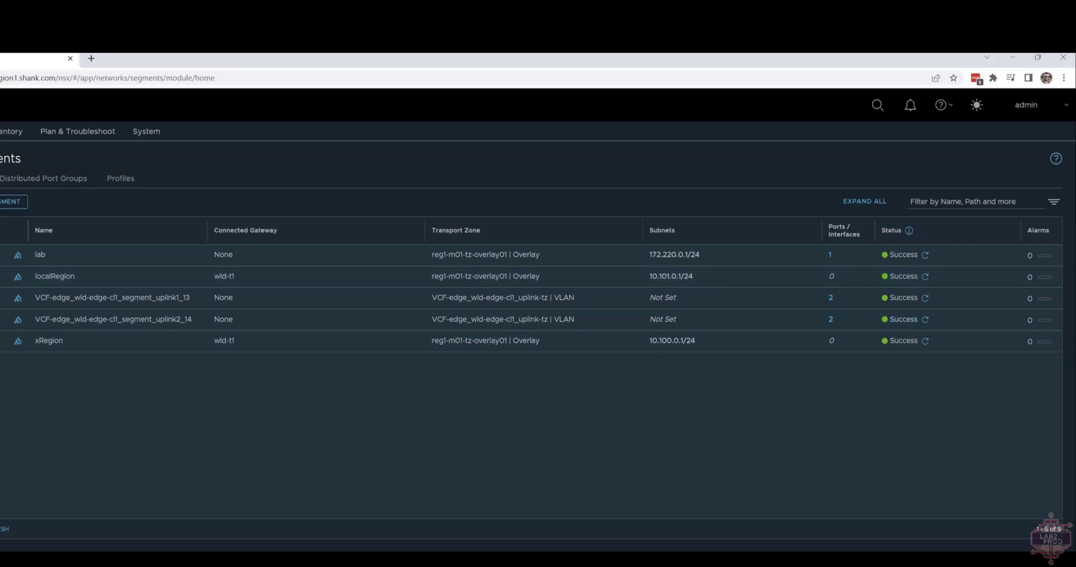
click(2, 184)
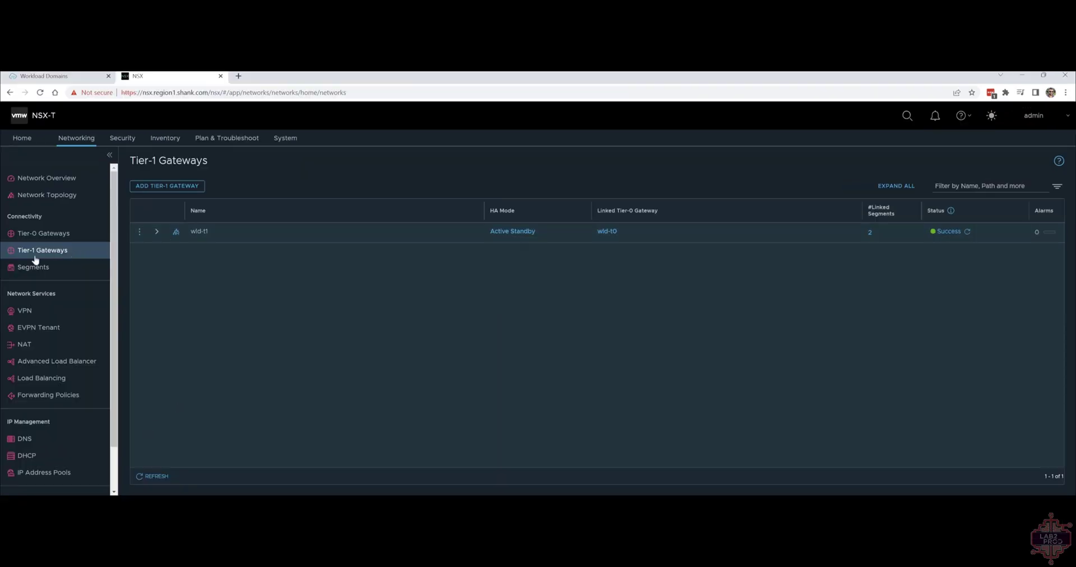
click(31, 267)
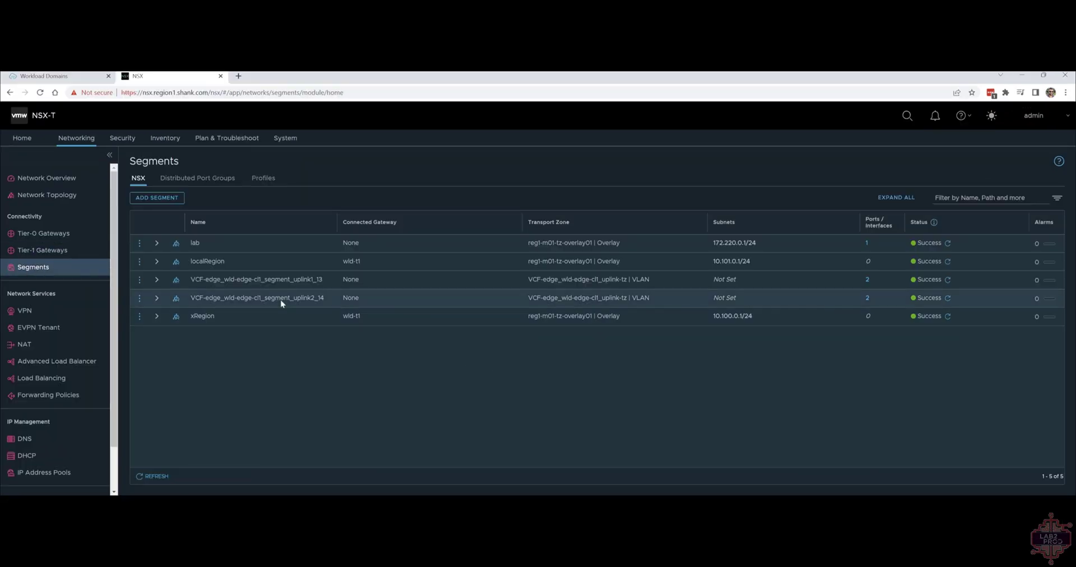
triple_click(350, 316)
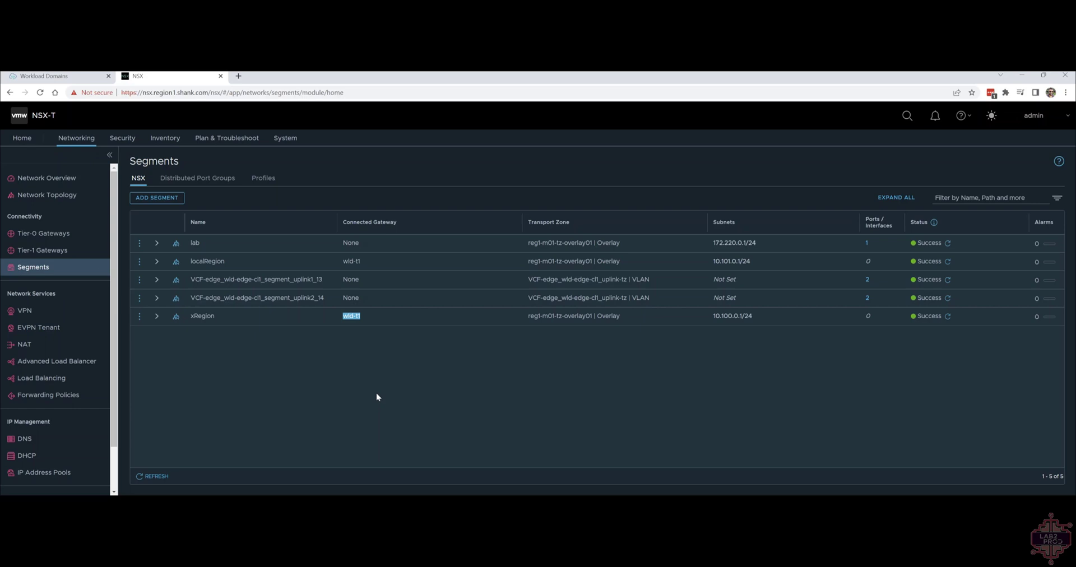
- Expand wld-t0 under Tier-0 Gateways to check BGP and route redistribution, then switch to PuTTY
click(56, 234)
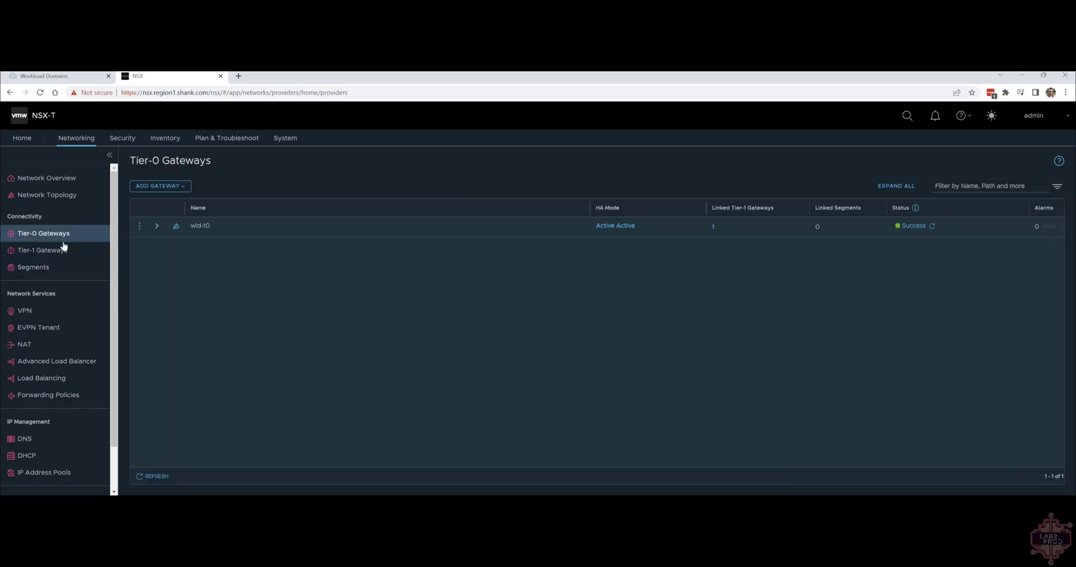
click(157, 226)
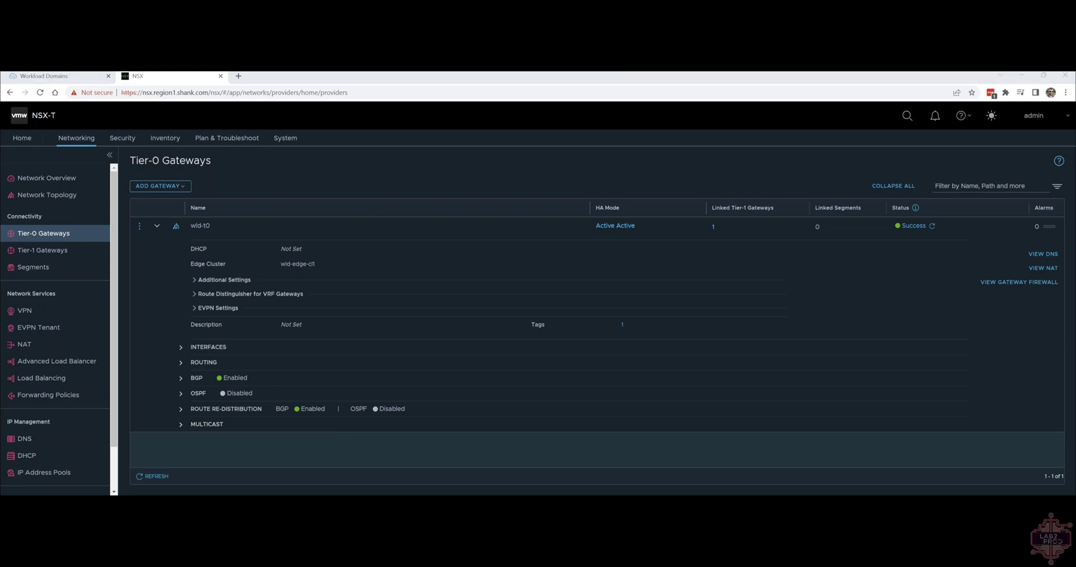
key(alt+Tab)
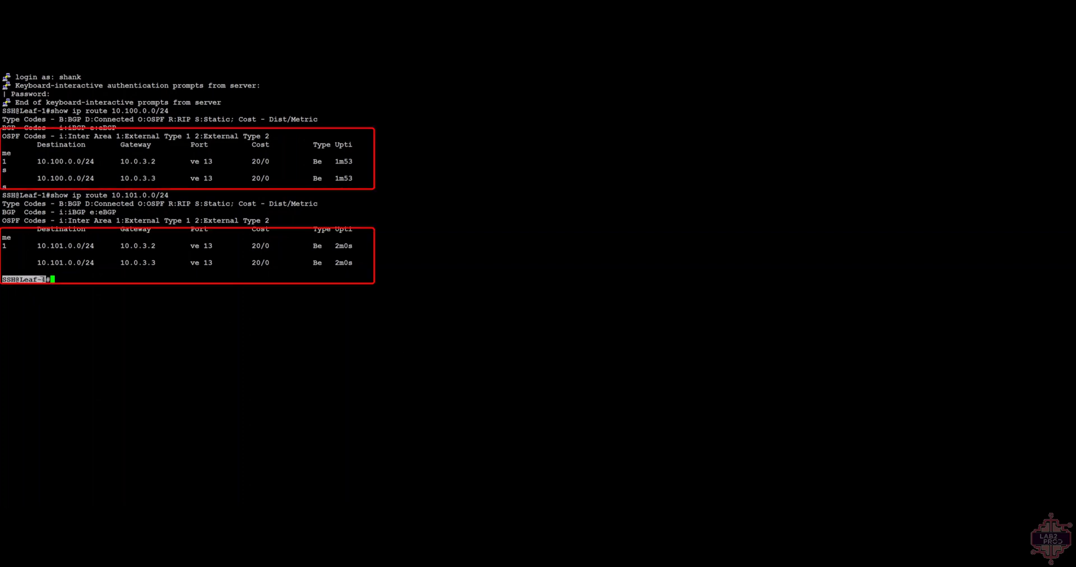
double_click(106, 344)
click(188, 277)
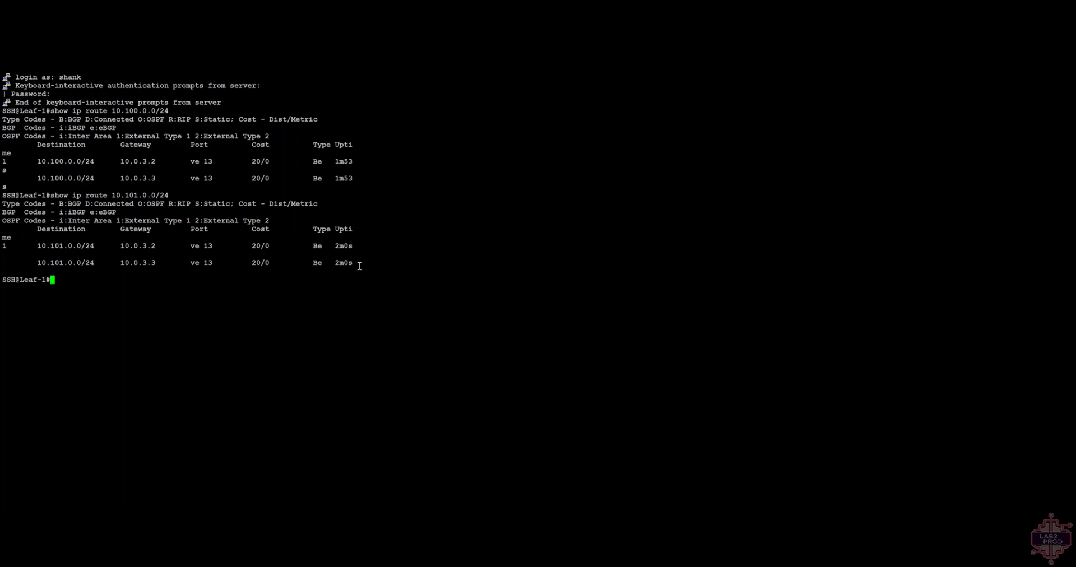
drag(360, 264, 2, 147)
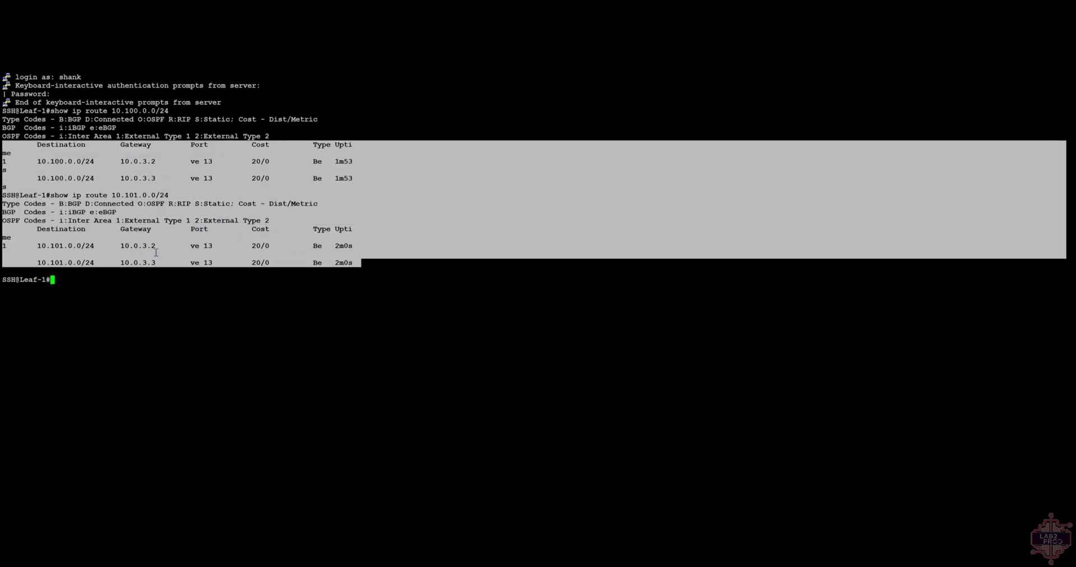
click(263, 331)
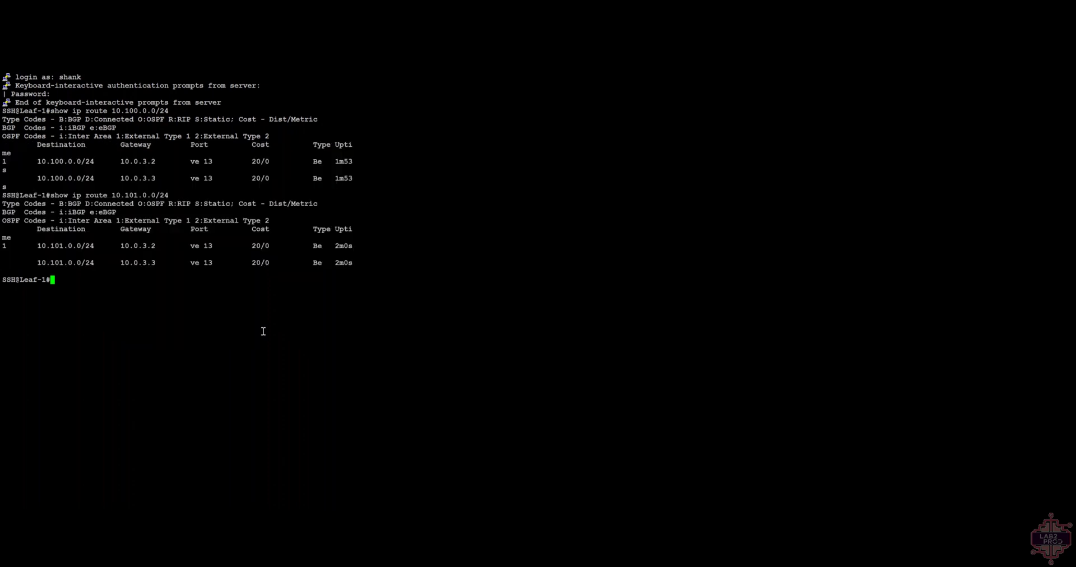